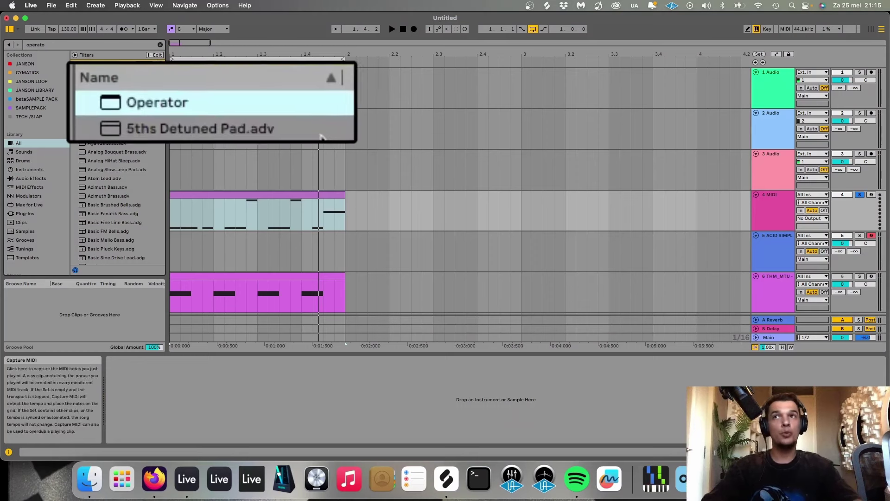
Step: Load Operator onto the 4 MIDI track and play the bass clip, briefly toggling the kick track
double_click(136, 82)
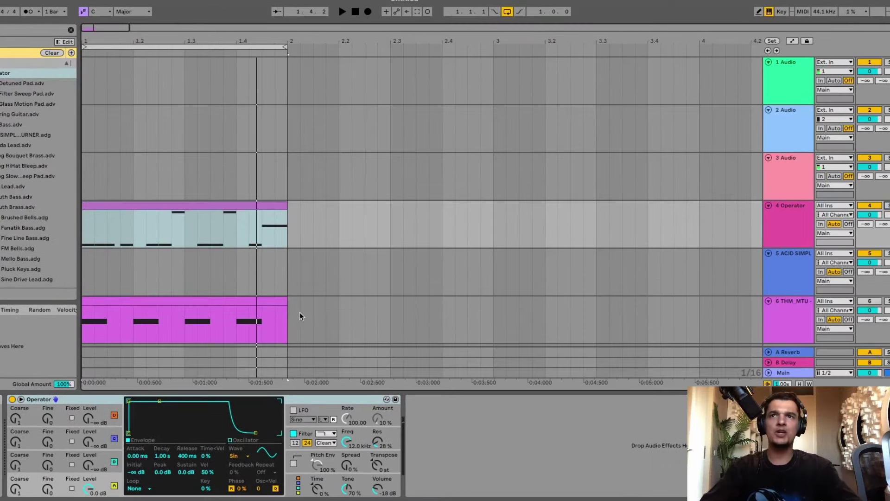
left_click(253, 204)
key("space")
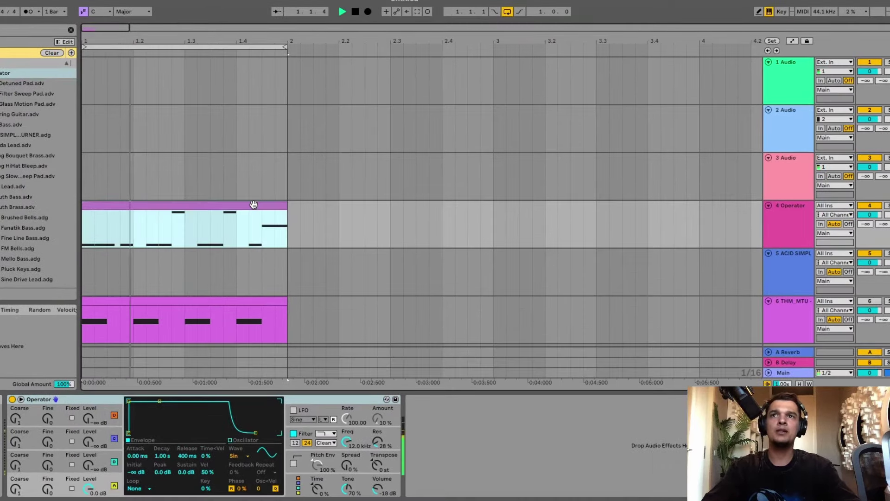
left_click(871, 301)
left_click(870, 302)
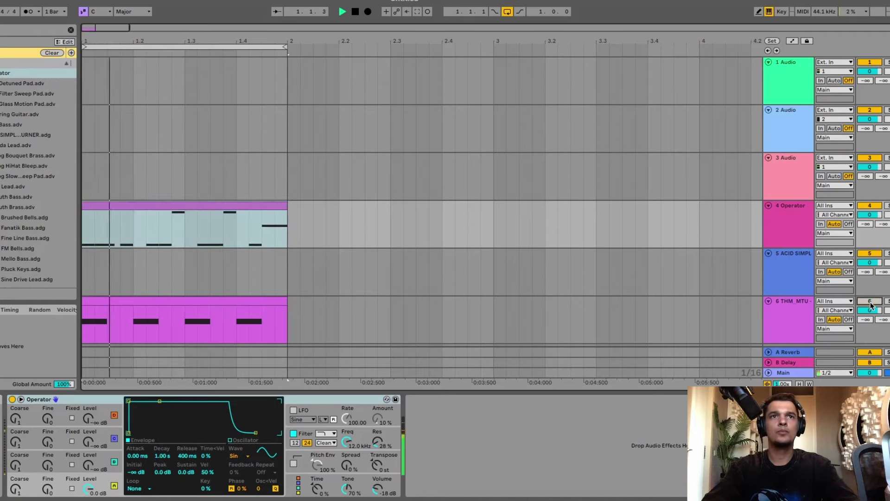
left_click(792, 240)
key("space")
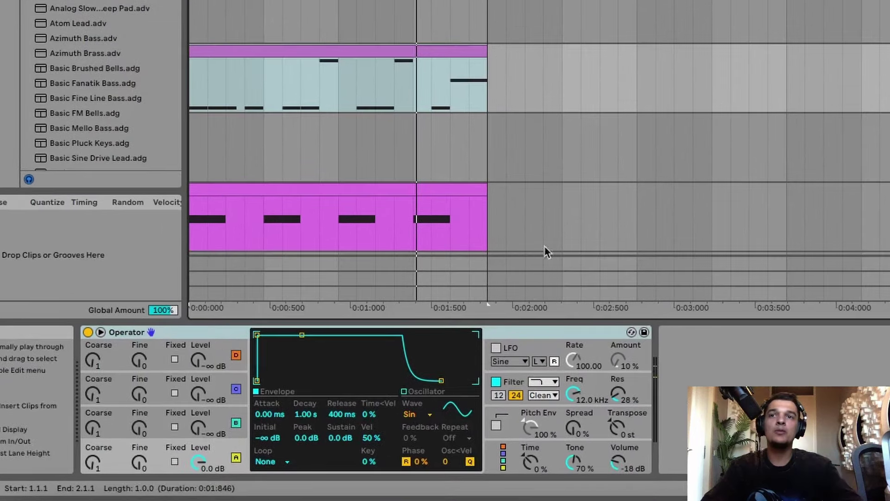
Step: Set Operator's oscillator A waveform to Saw D and play the loop
left_click(414, 416)
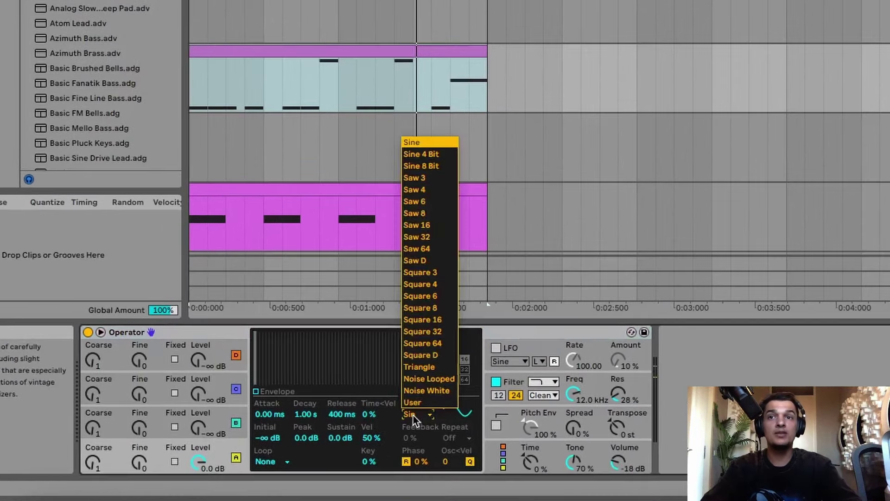
left_click(408, 261)
key("space")
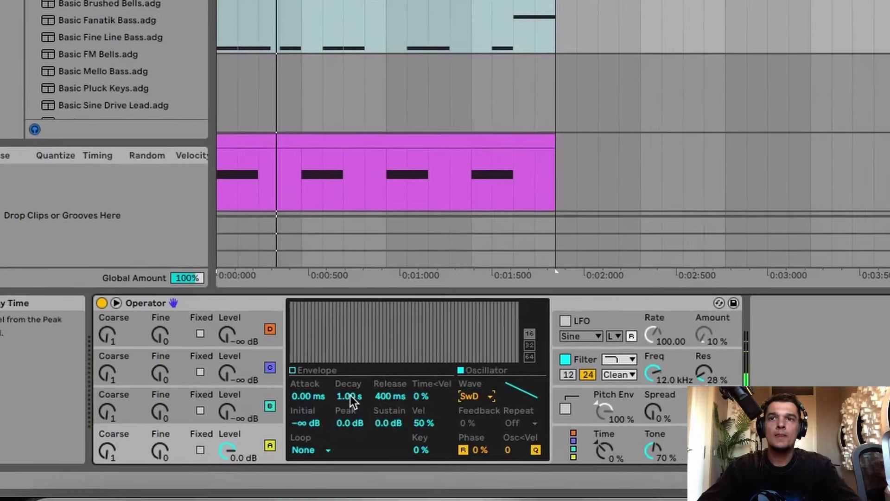
Step: Set oscillator A's envelope decay to 687 ms and its release to 95.2 ms
left_click_drag(305, 415, 306, 420)
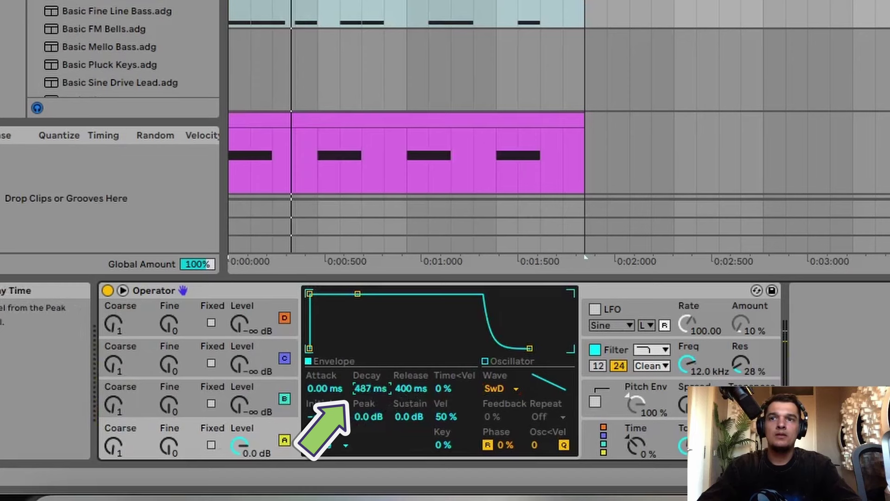
left_click_drag(371, 388, 370, 384)
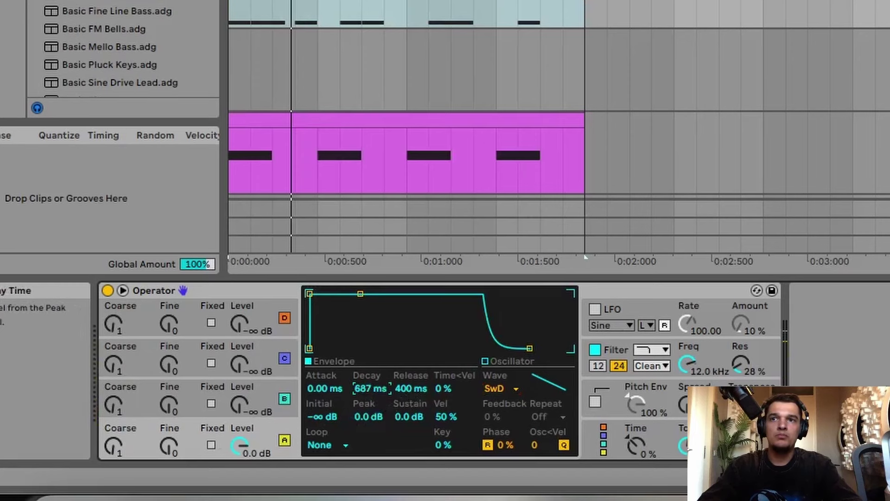
left_click(403, 389)
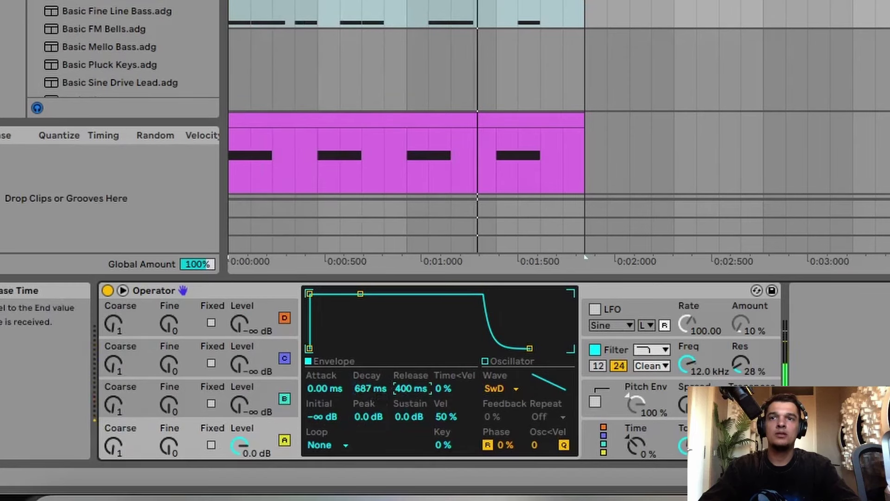
left_click_drag(402, 389, 402, 403)
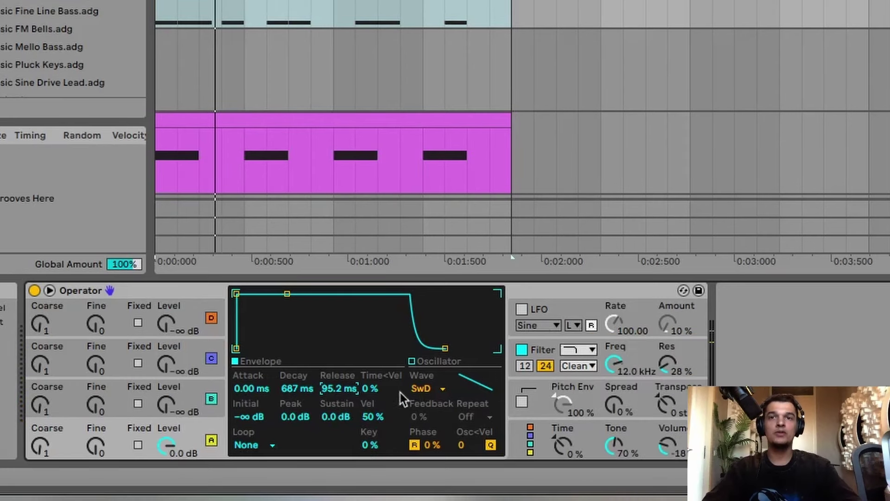
Step: Lower Operator's filter frequency to 255 Hz and set the filter envelope amount to 52%
left_click(543, 351)
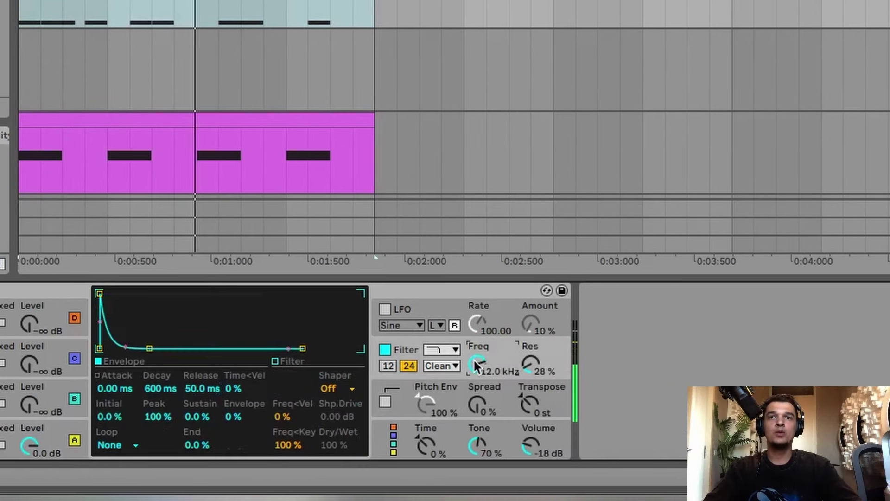
left_click_drag(478, 364, 477, 394)
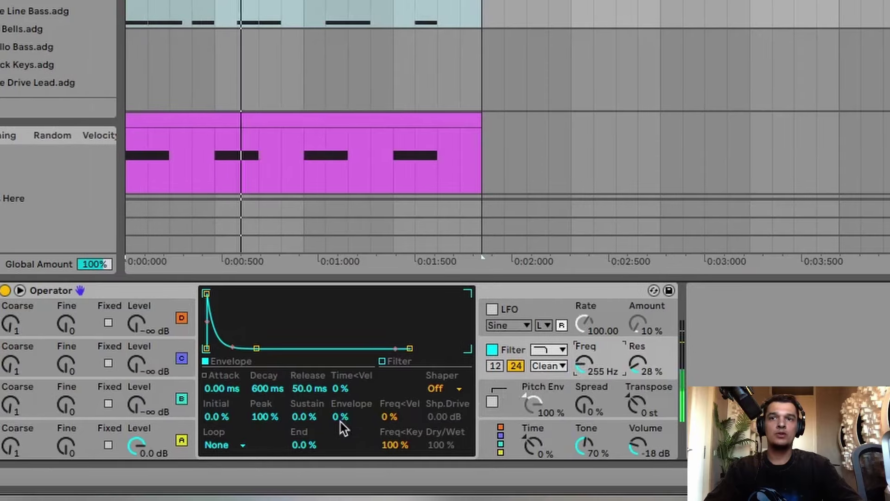
left_click(235, 419)
left_click_drag(350, 416, 350, 369)
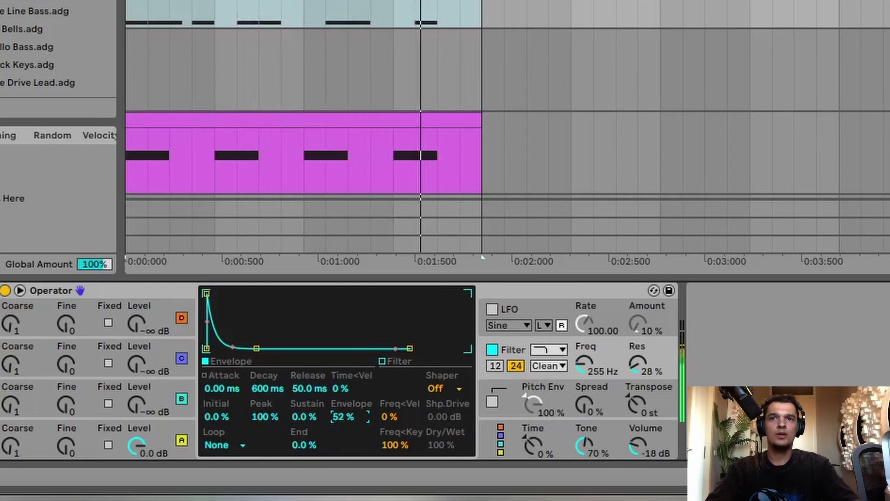
Step: Raise Operator's overall volume to -8.3 dB and reduce oscillator A's level to -8.3 dB
left_click(638, 446)
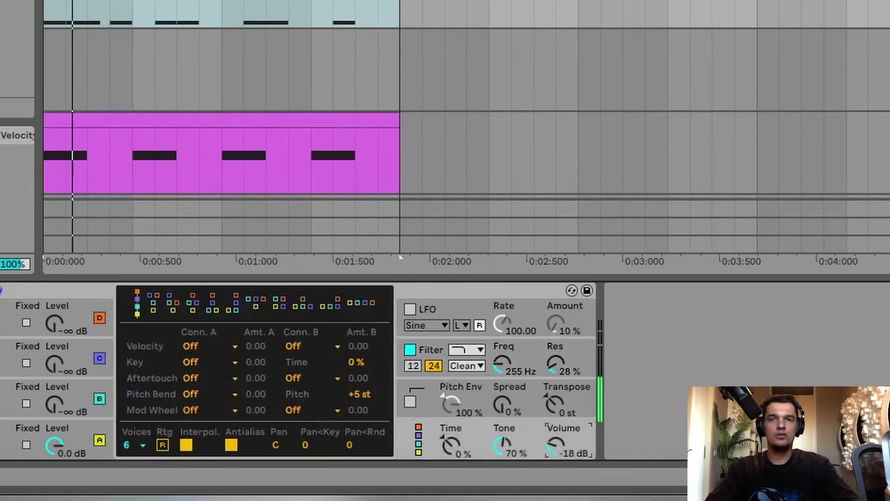
left_click_drag(555, 452, 555, 438)
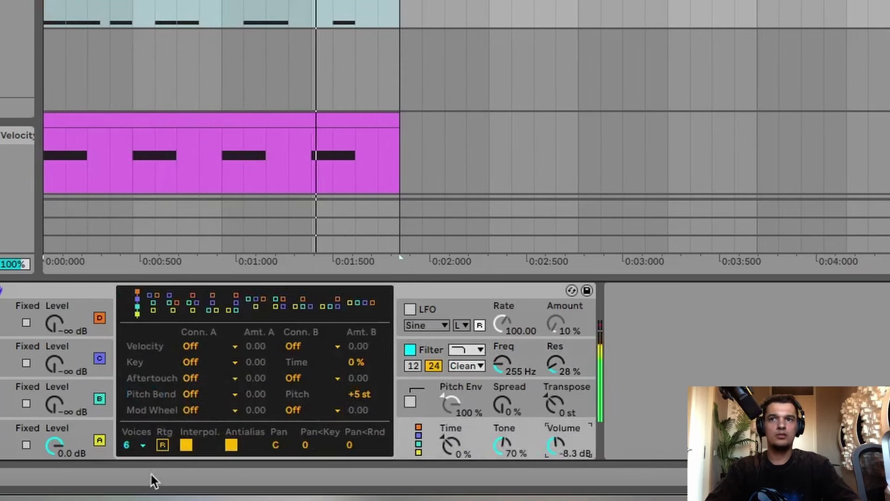
left_click_drag(58, 448, 58, 461)
left_click_drag(345, 450, 345, 446)
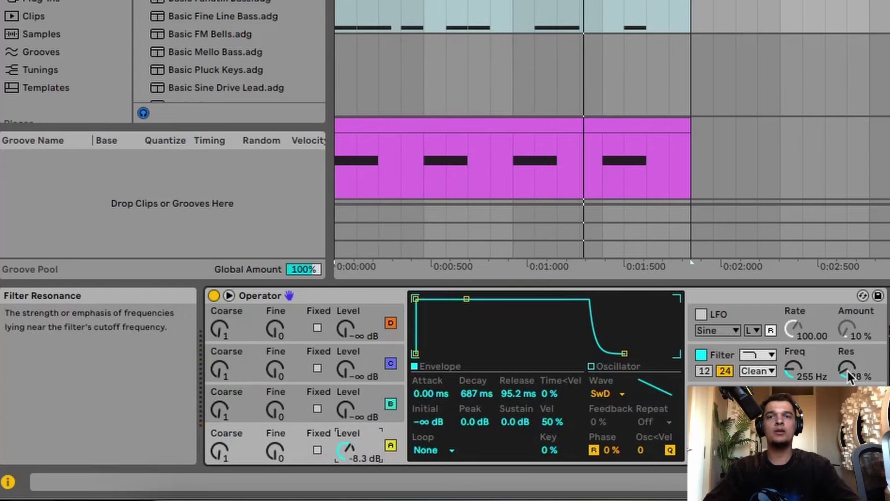
Step: Try a higher resonance on Operator's filter during playback and bring it back to 28%
left_click_drag(846, 369, 847, 349)
key("space")
mouse_move(540, 368)
left_mouse_down()
mouse_move(540, 345)
mouse_move(541, 380)
left_mouse_up()
left_click(620, 375)
key("space")
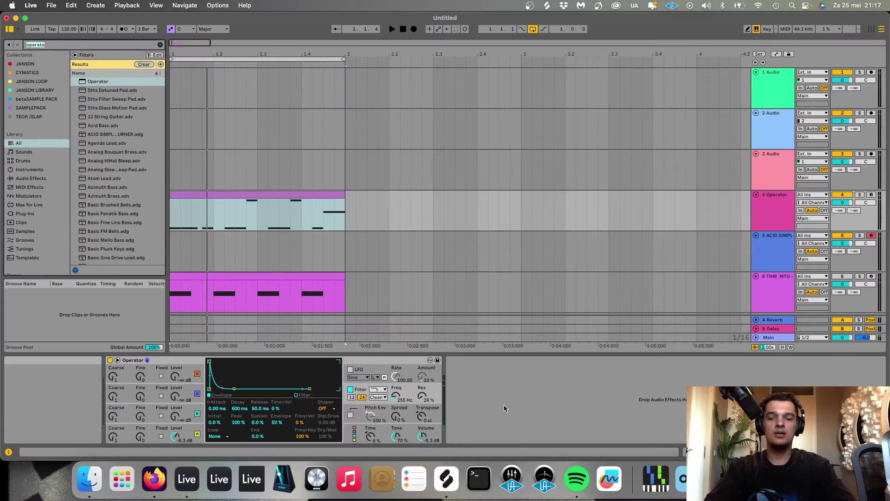
Step: Search the browser for "drum bus", add Drum Buss after Operator and audition the bass with it
type("drum bus")
key("Return")
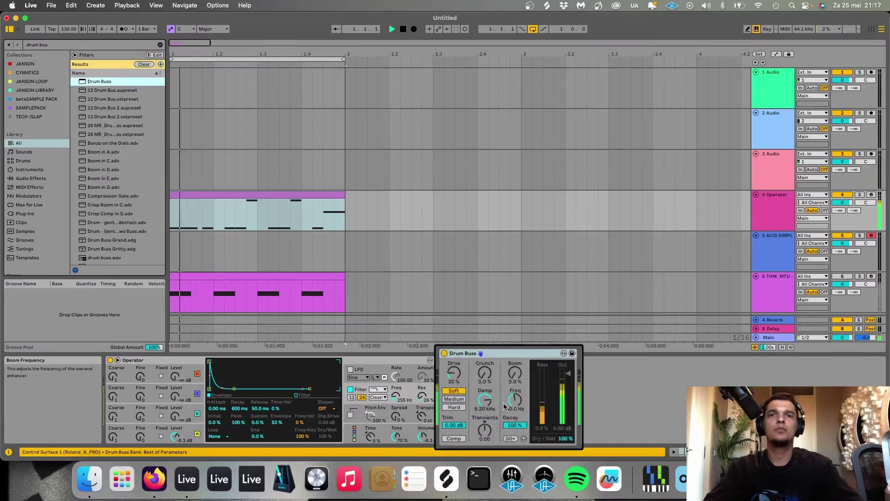
key("space")
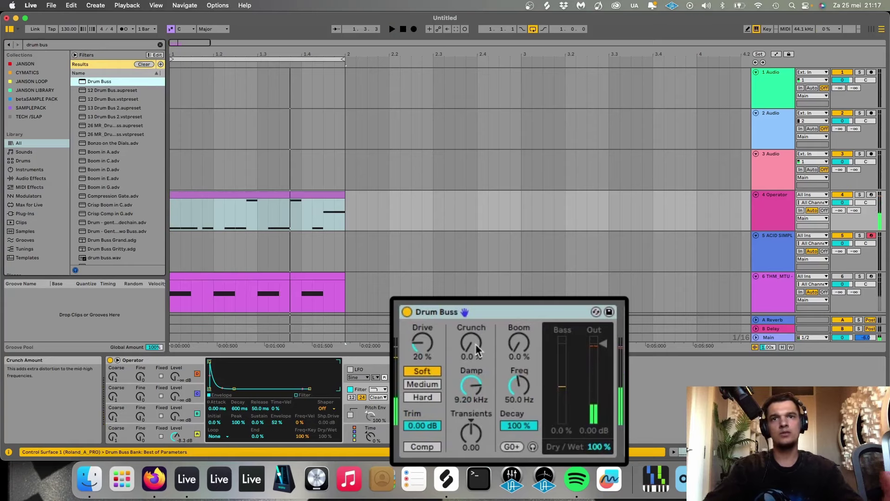
key("space")
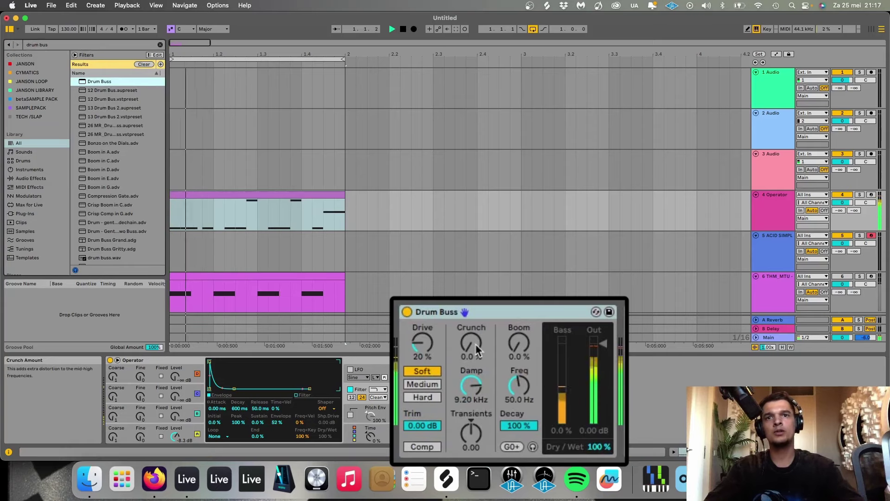
key("space")
Step: View the notes of the Operator track's MIDI clip, start playback and return to the device chain
double_click(321, 196)
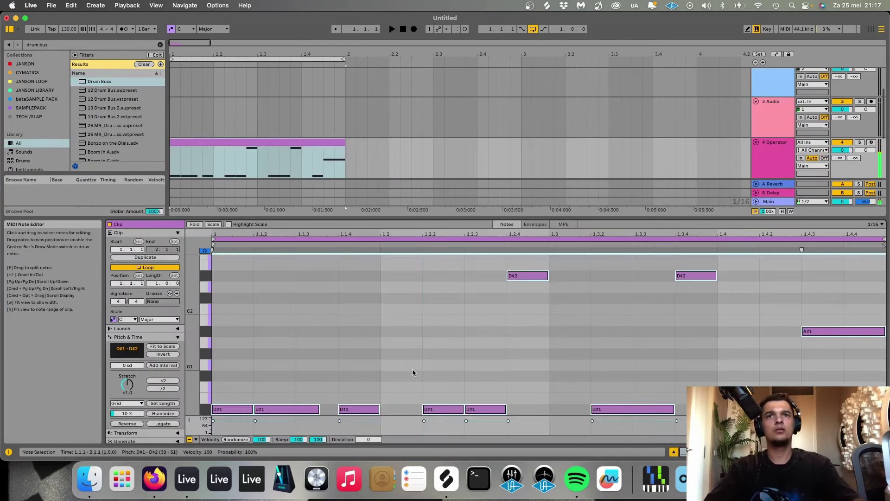
key("space")
key("shift+Tab")
Step: Find and add Kickstart 2 after Drum Buss, and set its sidechain input to 6-THM MTU - Kick 5
key("super+f")
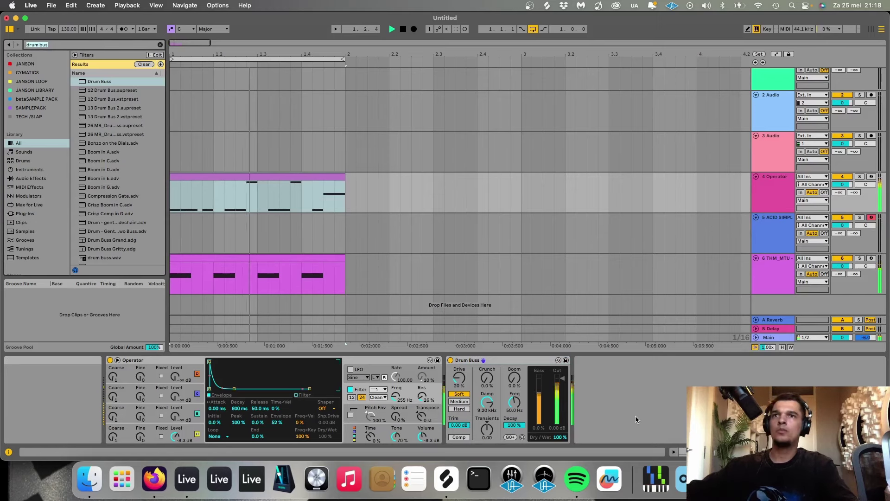
type("kickst")
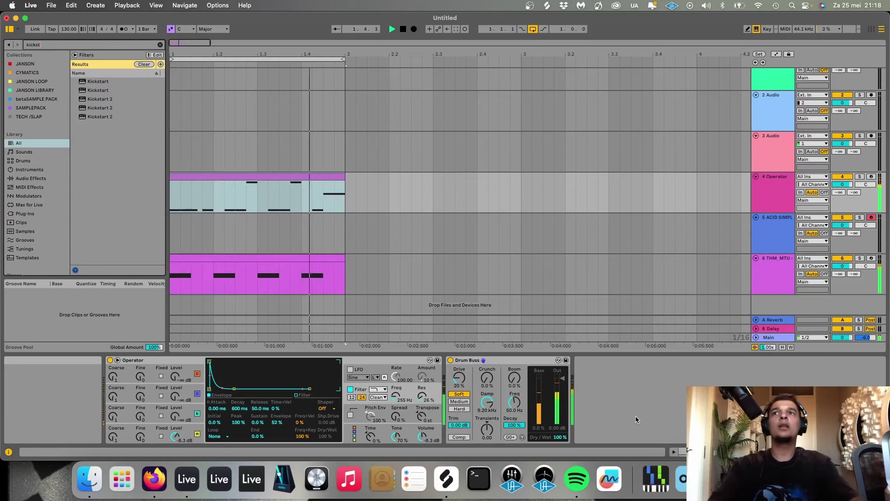
key("Down")
key("Return")
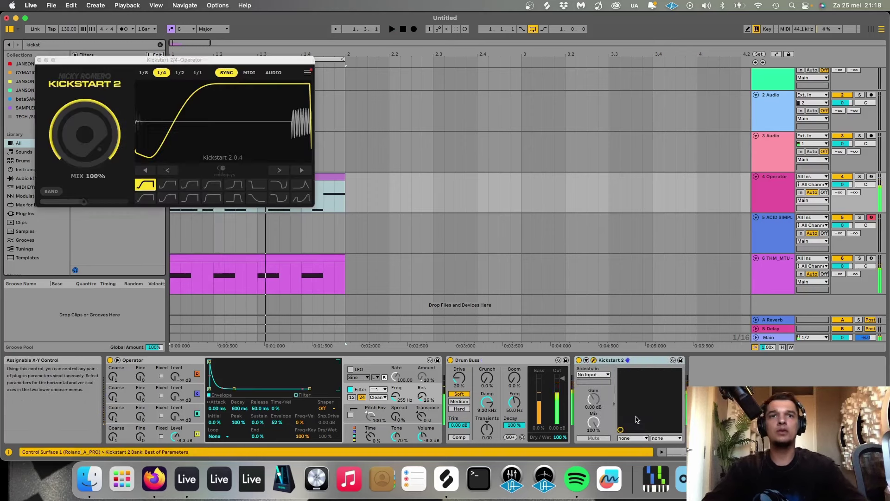
left_click(594, 375)
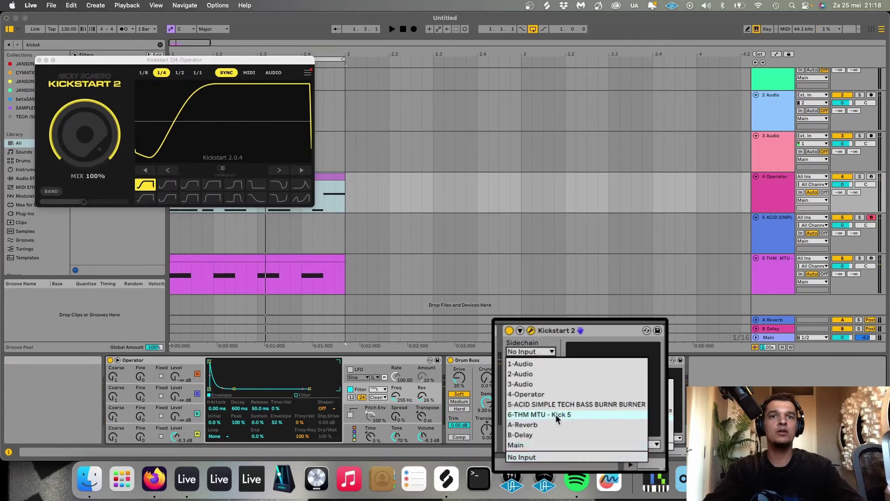
left_click(555, 414)
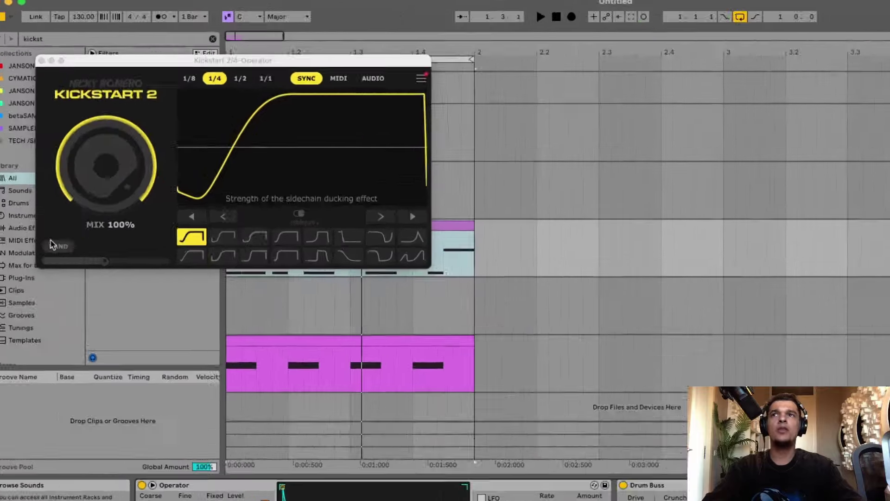
Step: Enable band ducking in Kickstart 2 and lower the band frequency to 156 Hz during playback
left_click(58, 248)
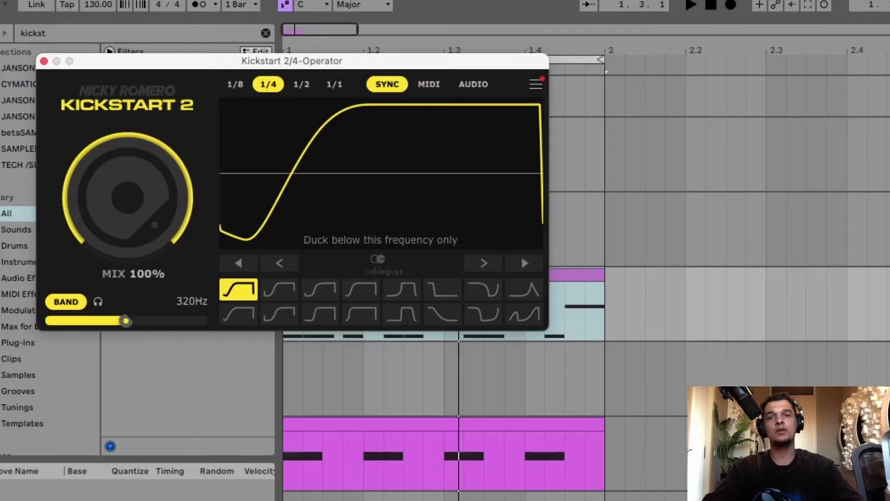
left_click_drag(126, 321, 121, 322)
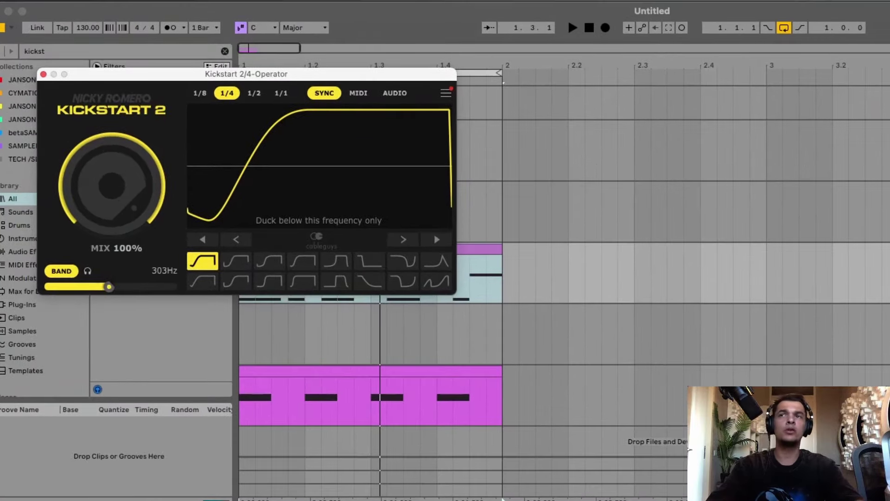
key("space")
mouse_move(109, 287)
left_mouse_down()
mouse_move(70, 286)
mouse_move(91, 284)
left_mouse_up()
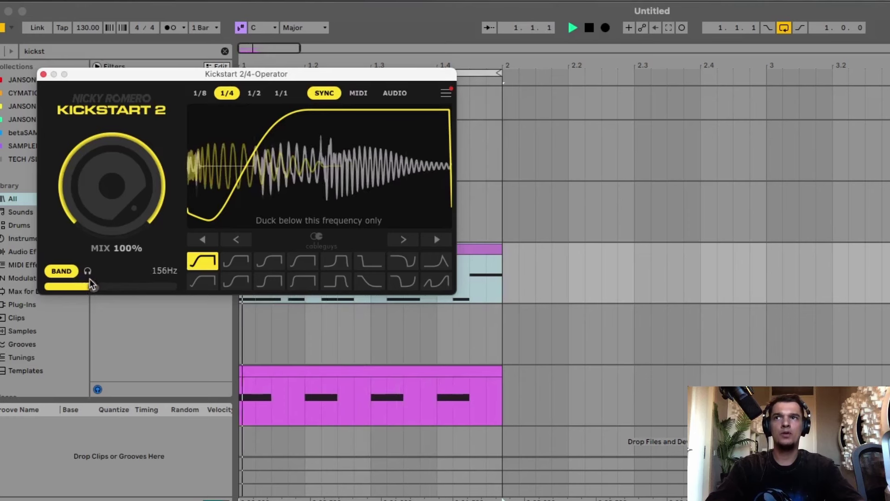
Step: Raise Kickstart 2's band frequency slightly while listening to the loop, and close the plug-in window
key("space")
key("space")
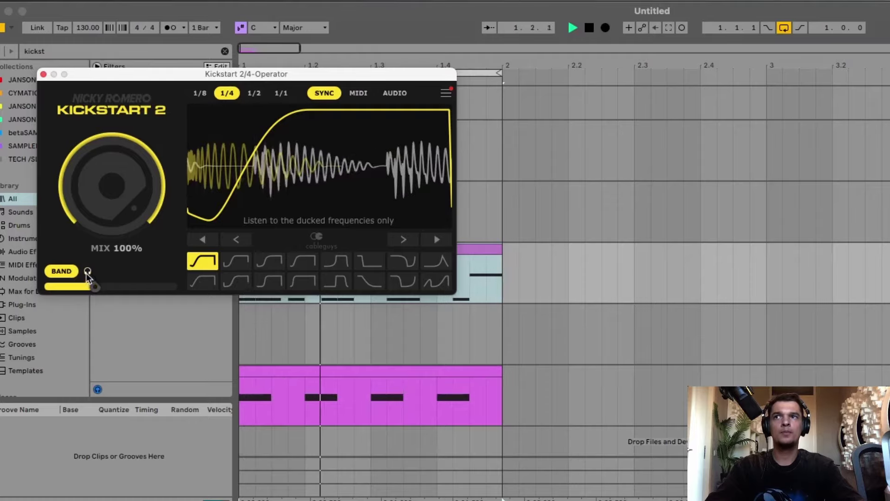
left_click_drag(95, 287, 101, 287)
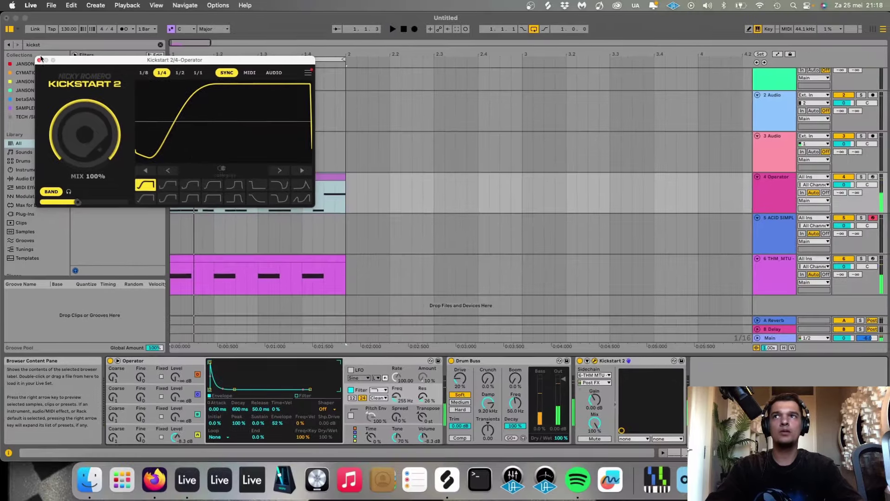
left_click(44, 73)
Step: Add EQ Eight after Kickstart 2 and sweep its frequency during playback through 765 Hz, ending at 19.6 Hz
left_click(761, 193)
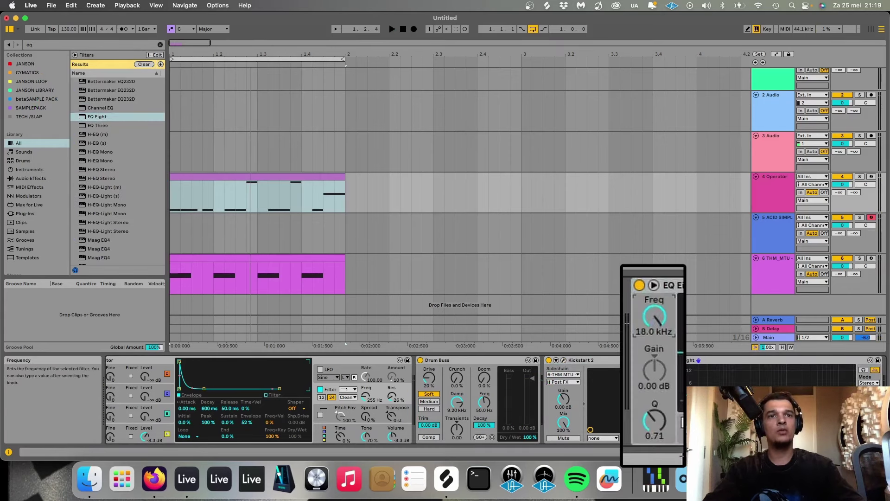
key("space")
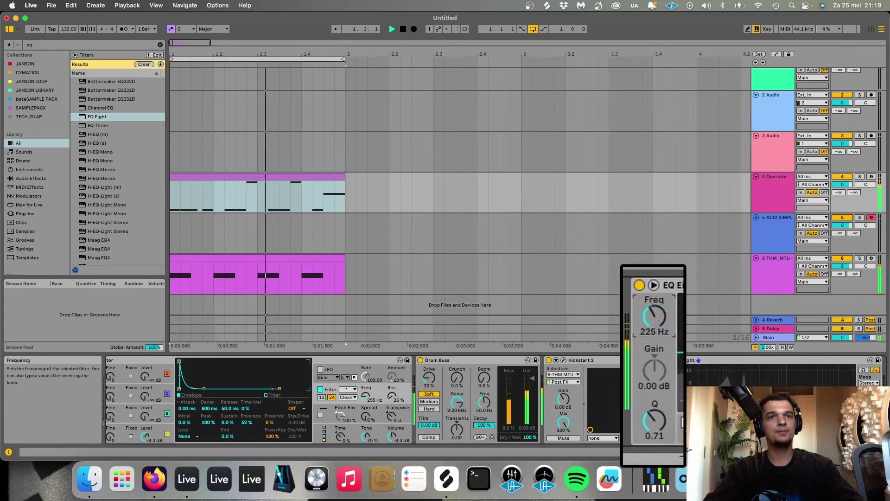
left_click_drag(665, 376, 665, 362)
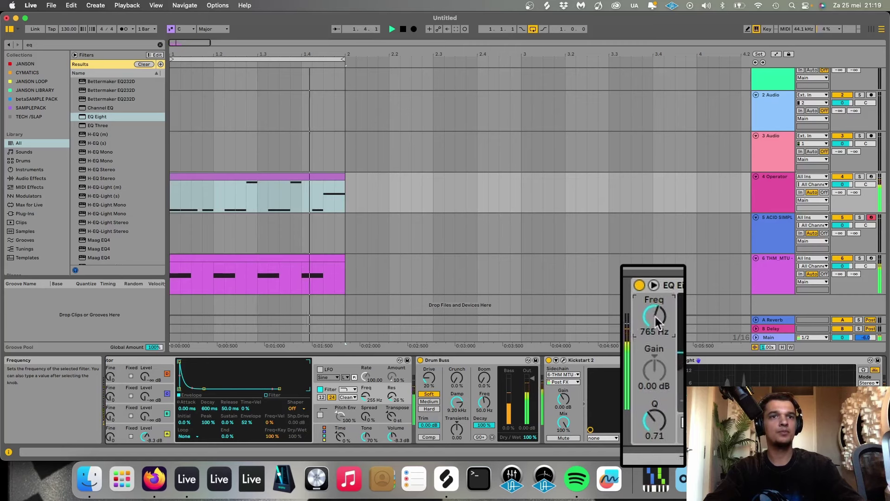
key("space")
left_click(690, 428)
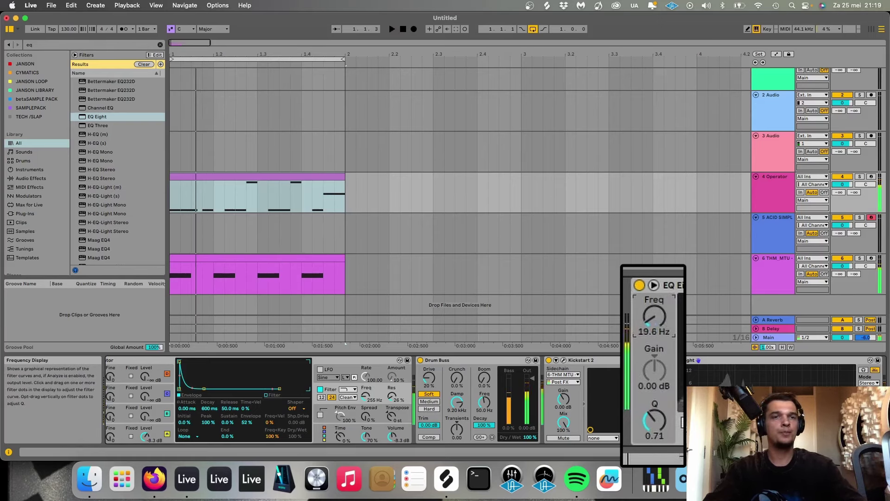
Step: Shape an EQ Eight boost at 63.9 Hz with 2.60 dB gain and a Q of 1.14 during playback
left_click_drag(714, 395, 725, 393)
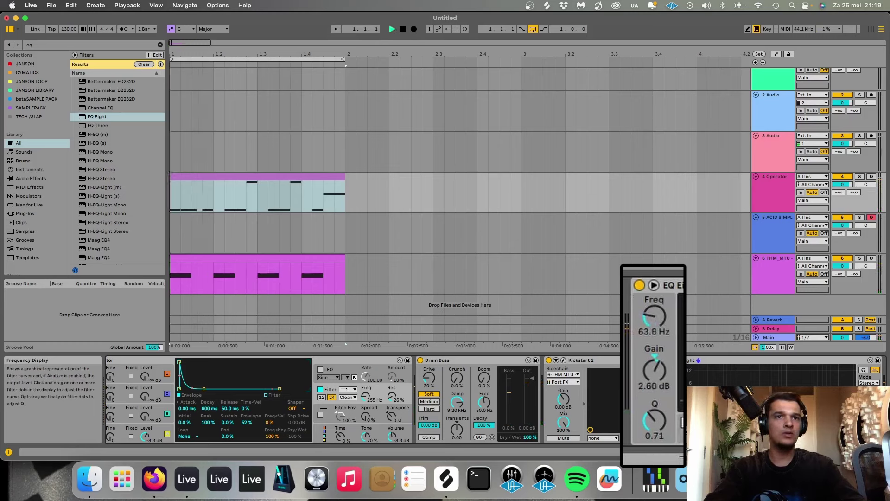
left_click_drag(675, 400, 675, 384)
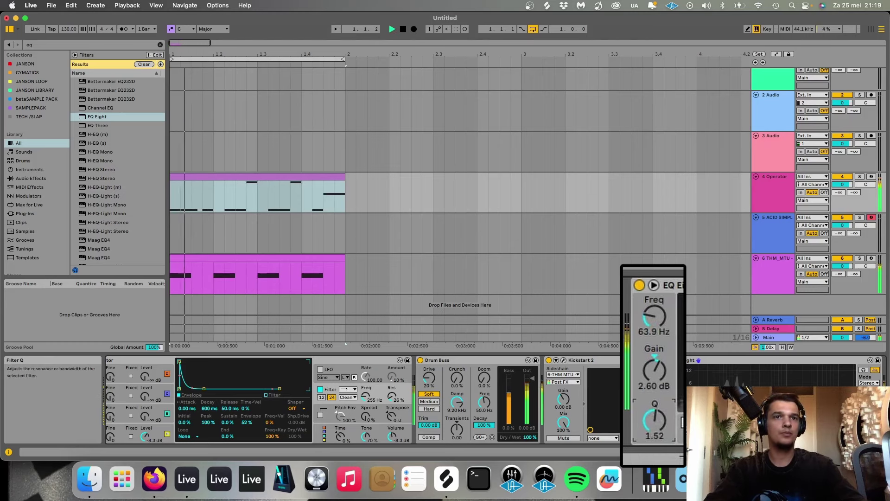
left_click_drag(655, 420, 655, 425)
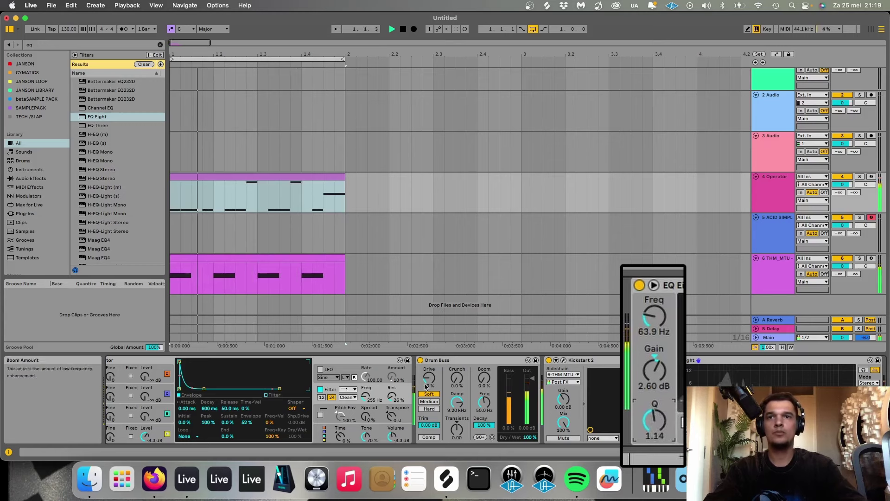
Step: Lower Operator's filter frequency to 132 Hz and set its resonance to 26% while listening to the loop
left_click_drag(365, 396, 366, 402)
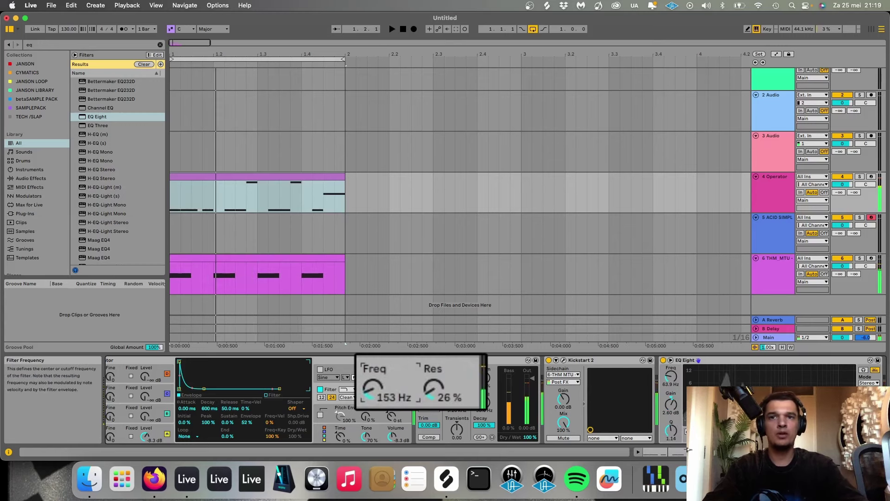
key("space")
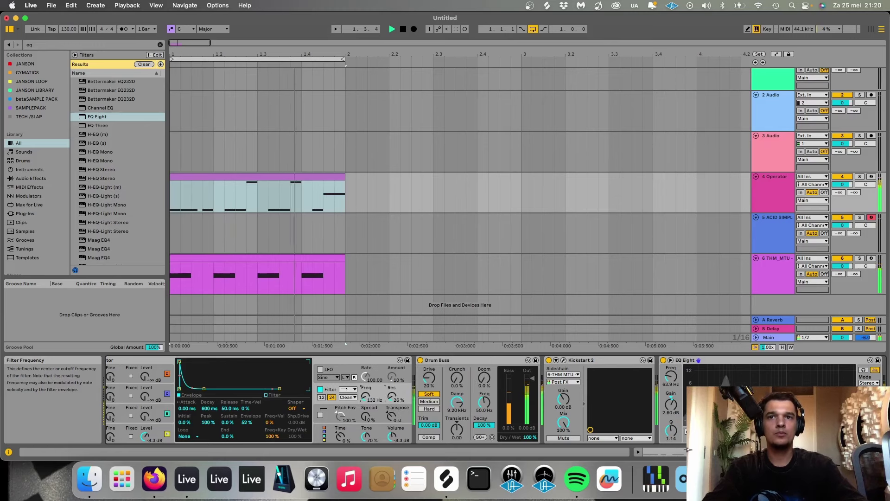
key("space")
Step: Set Operator's filter envelope release to 67.5 ms, and adjust the filter to 24% resonance and 198 Hz while playing the loop
left_click(230, 409)
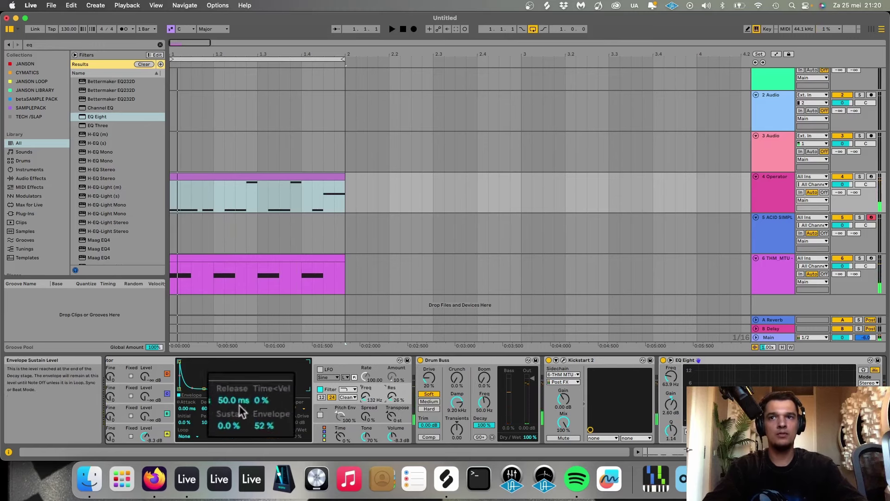
key("space")
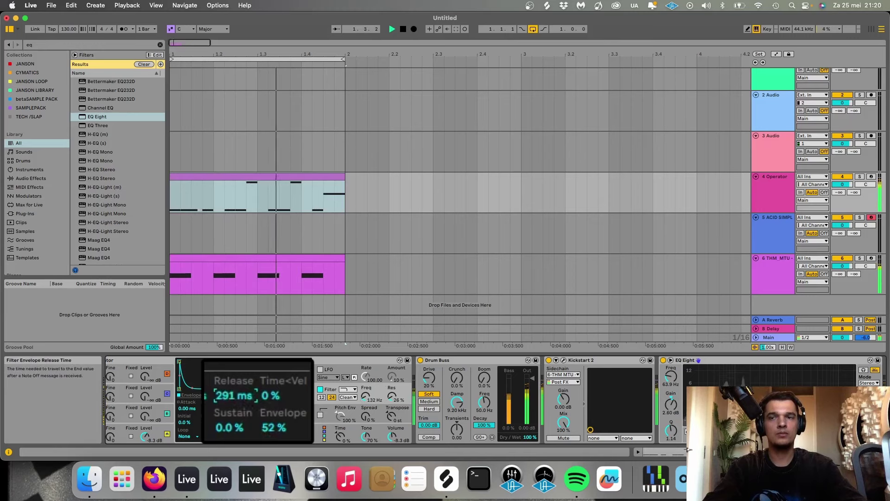
left_click_drag(235, 395, 234, 417)
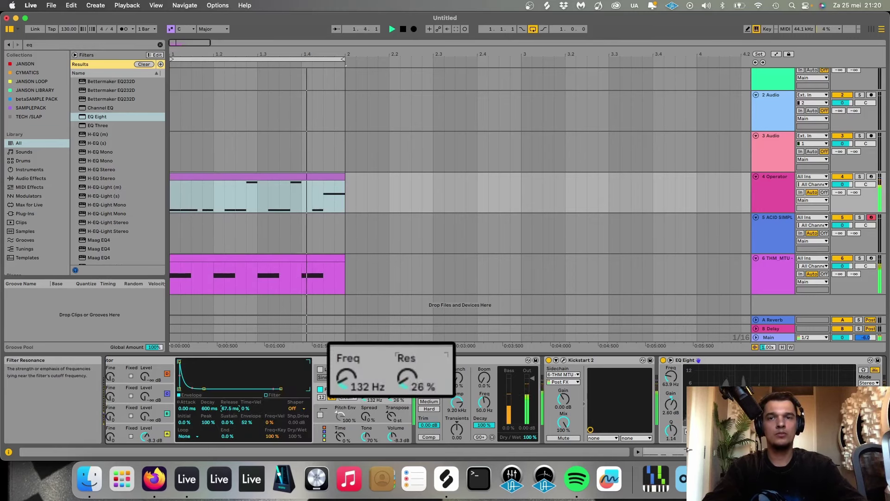
mouse_move(398, 390)
left_mouse_down()
mouse_move(398, 374)
mouse_move(398, 413)
mouse_move(398, 401)
left_mouse_up()
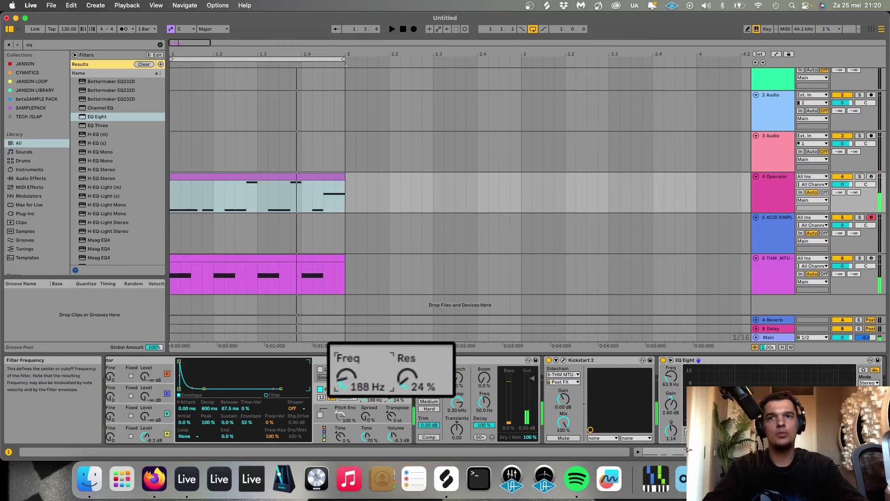
key("space")
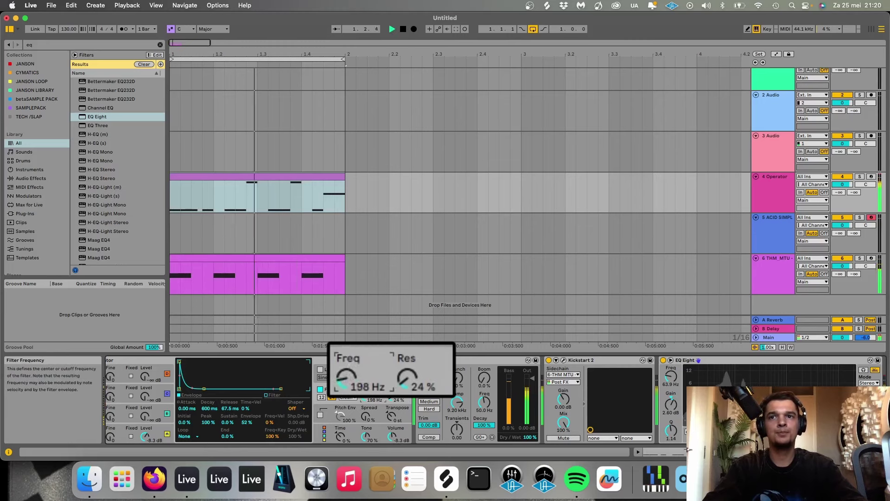